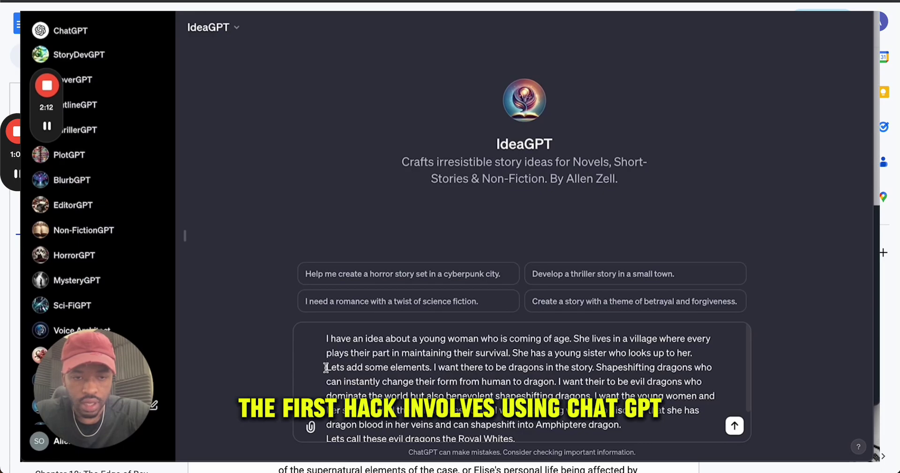
- Put a blank line before "Lets add some elements." in the IdeaGPT prompt and start editing before "I want there to be dragons"
{"action": "key", "text": "shift+Return"}
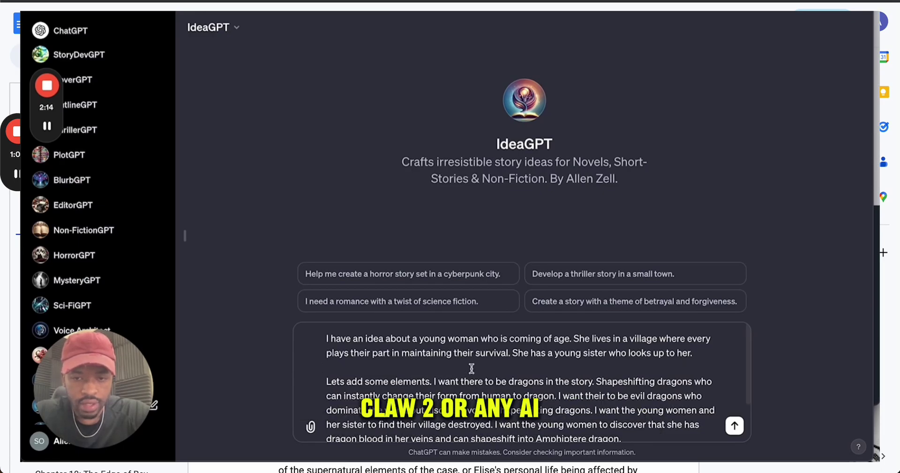
{"action": "scroll", "coordinate": [422, 389], "scroll_direction": "down", "scroll_amount": 1}
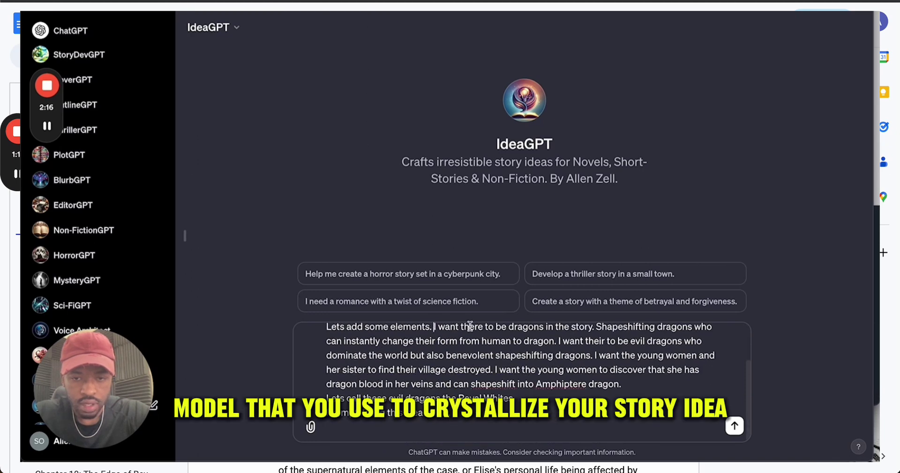
{"action": "left_click", "coordinate": [437, 327], "text": "shift"}
{"action": "key", "text": "BackSpace"}
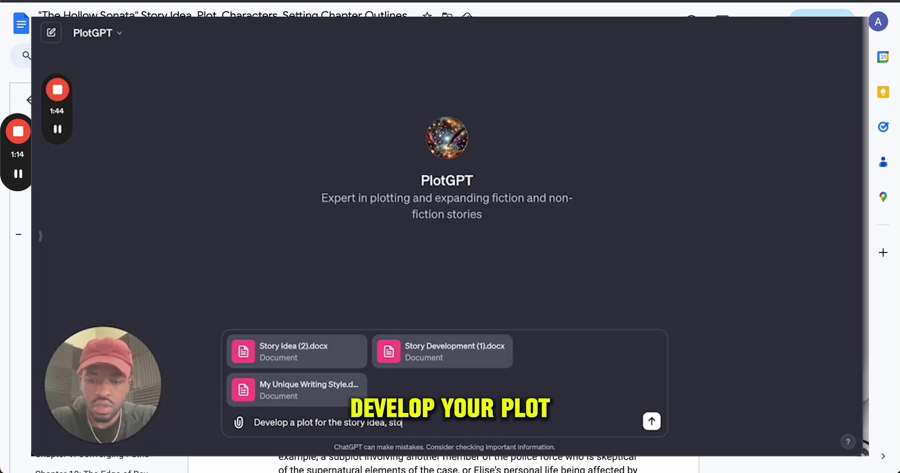
- Continue the PlotGPT prompt so it asks for a plot from the story idea and "story development using my"
{"action": "type", "text": "ry development using my"}
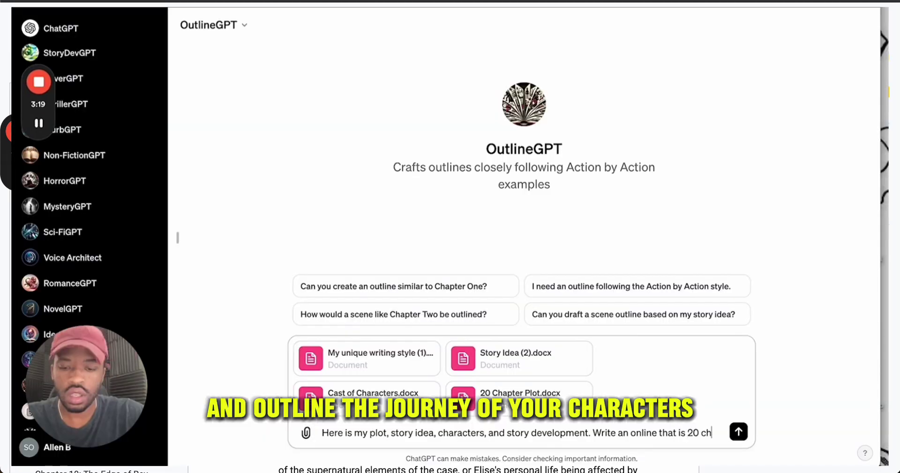
- Continue the OutlineGPT prompt to request a 20-chapter outline in the format of a narrative, covering "Outline chapters 1-10"
{"action": "type", "text": "apters in length. The outline be in the format of a narrative. Outline chapters 1-10"}
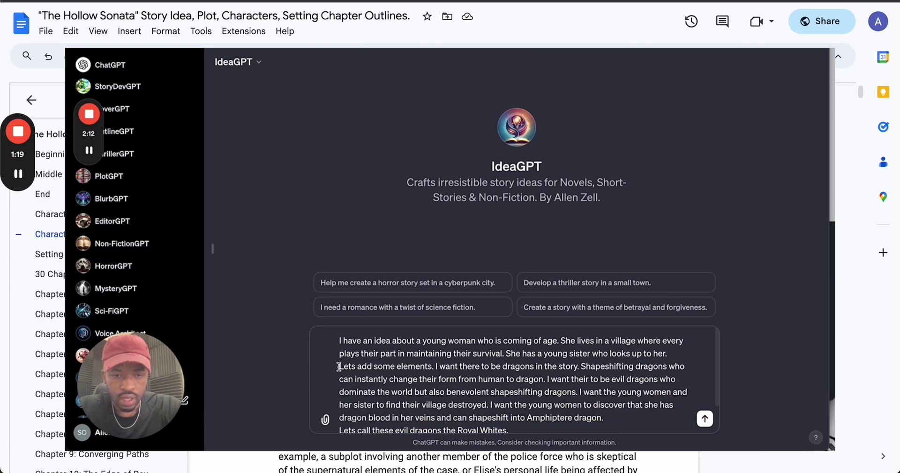
- Set off "Lets add some elements." in the IdeaGPT prompt with a blank line before it and line breaks after it
{"action": "left_click", "coordinate": [339, 366]}
{"action": "key", "text": "shift+Return"}
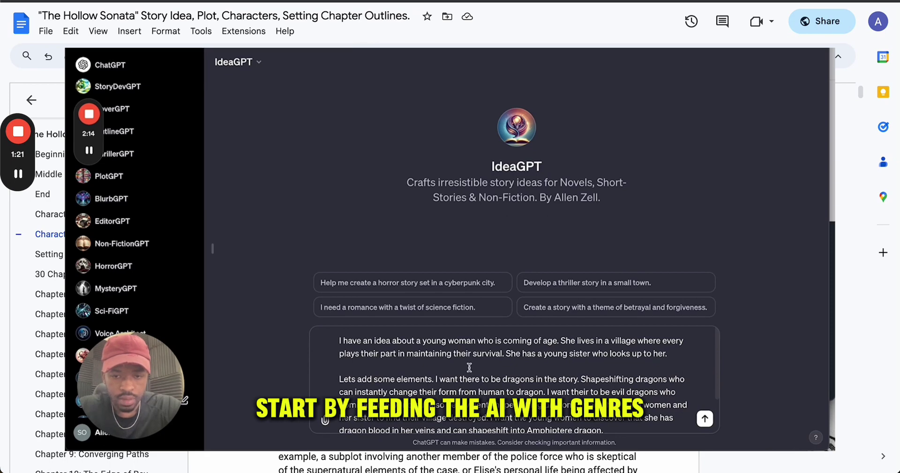
{"action": "scroll", "coordinate": [431, 375], "scroll_direction": "down", "scroll_amount": 2}
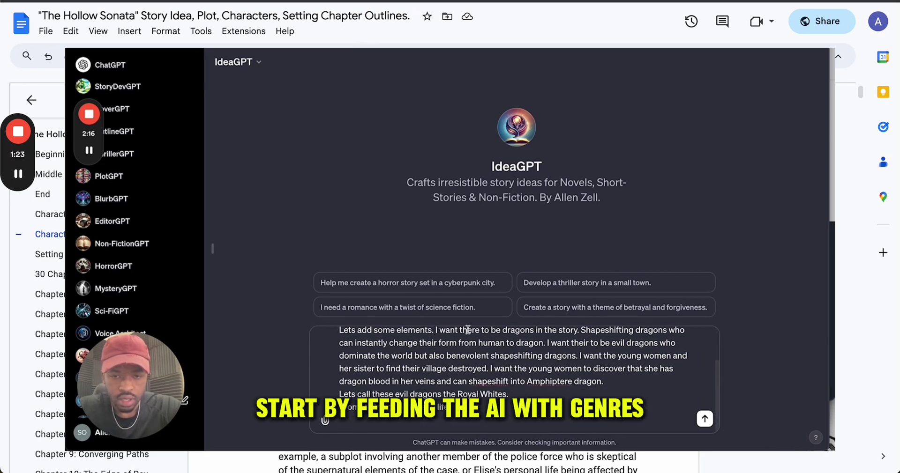
{"action": "left_click", "coordinate": [435, 330]}
{"action": "key", "text": "shift+Return"}
{"action": "key", "text": "shift+Return"}
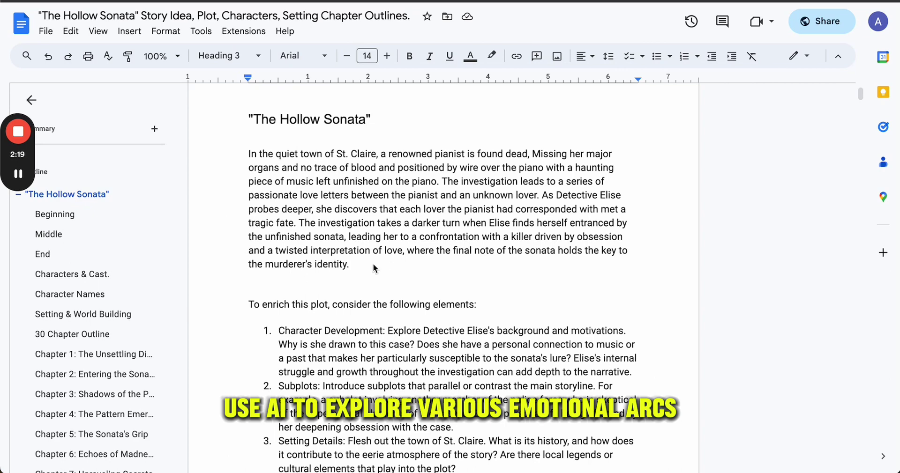
- Review the Beginning section, the story summary and the numbered plot-enrichment elements in the "The Hollow Sonata" document
{"action": "left_click", "coordinate": [55, 214]}
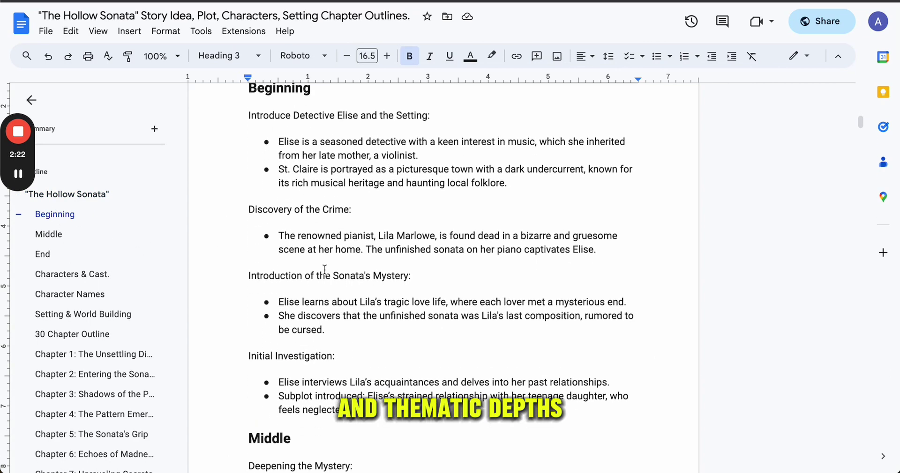
{"action": "scroll", "coordinate": [325, 270], "scroll_direction": "up", "scroll_amount": 15}
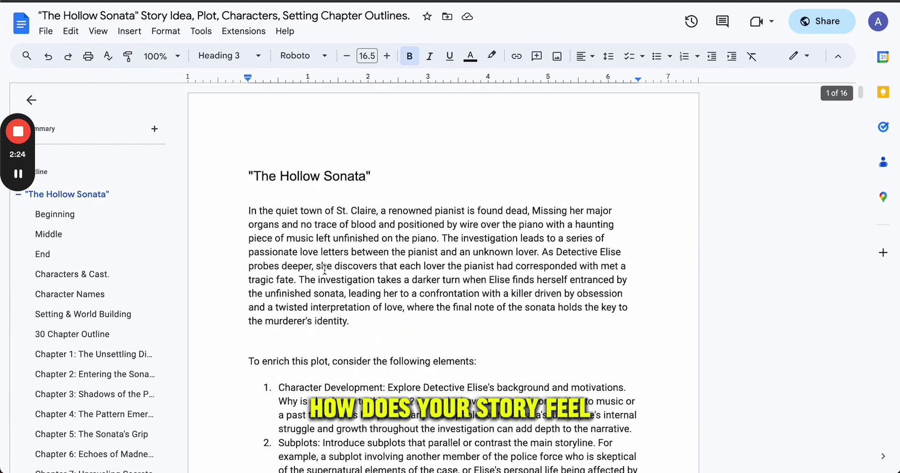
{"action": "scroll", "coordinate": [324, 270], "scroll_direction": "down", "scroll_amount": 6}
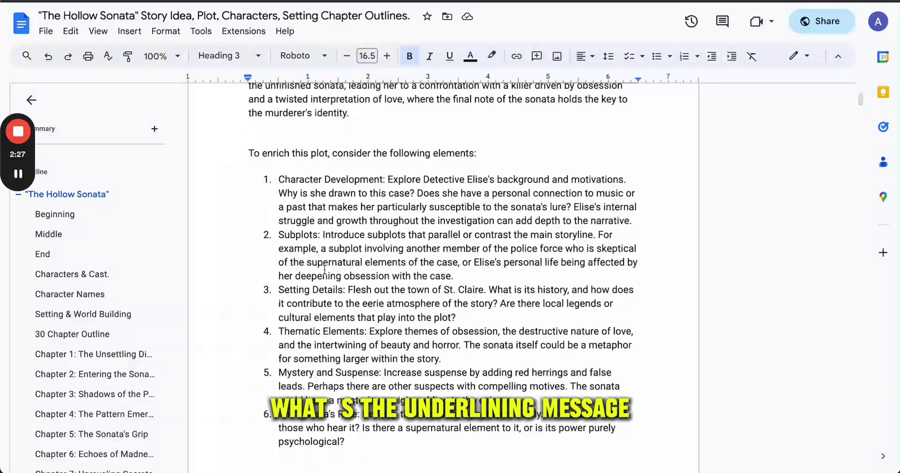
{"action": "scroll", "coordinate": [324, 270], "scroll_direction": "down", "scroll_amount": 3}
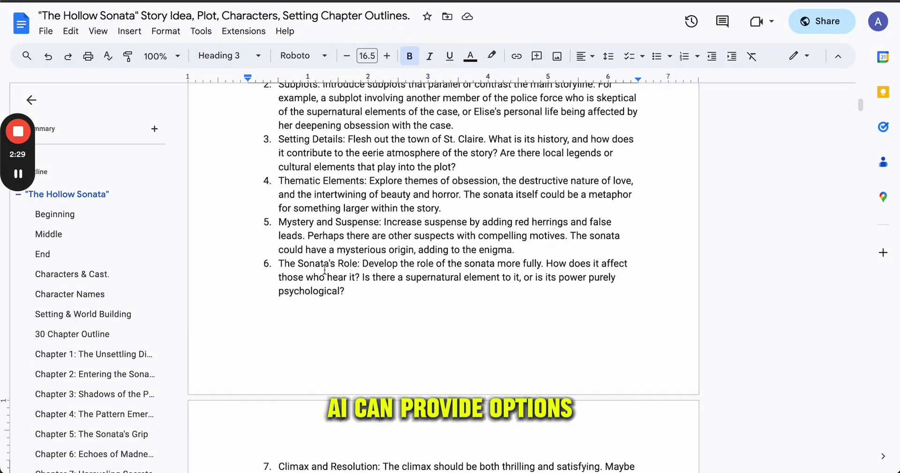
{"action": "scroll", "coordinate": [325, 270], "scroll_direction": "down", "scroll_amount": 1}
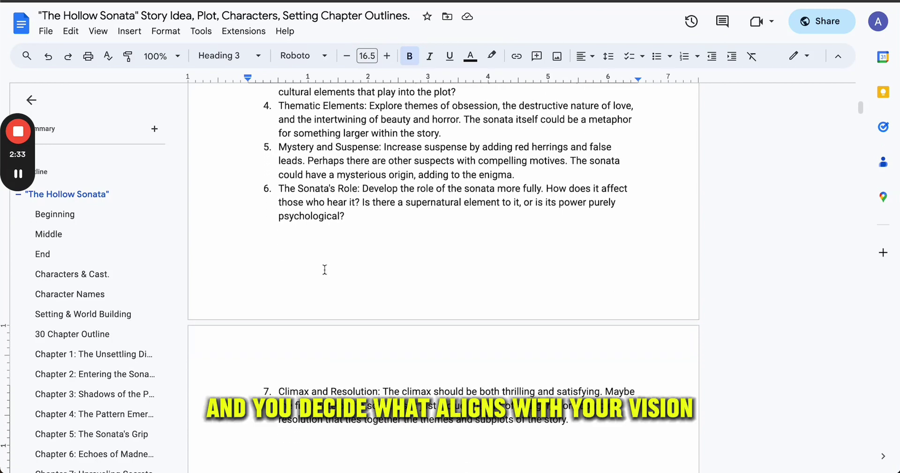
{"action": "scroll", "coordinate": [325, 270], "scroll_direction": "down", "scroll_amount": 1}
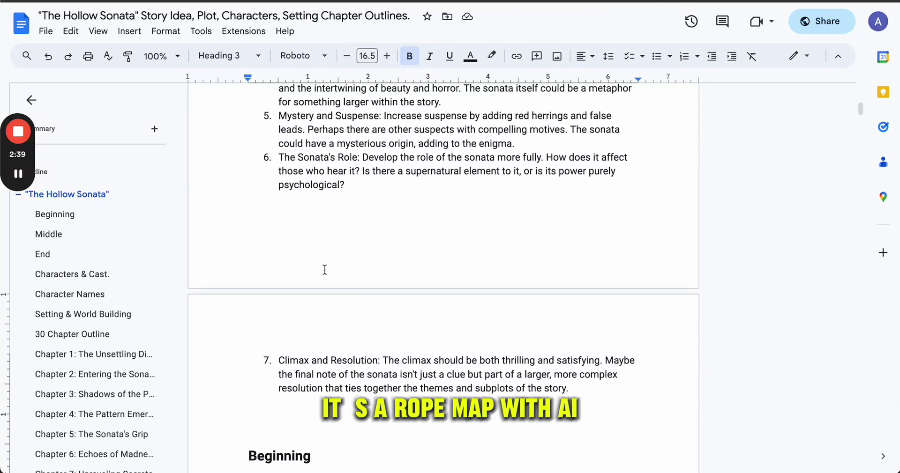
{"action": "scroll", "coordinate": [324, 270], "scroll_direction": "down", "scroll_amount": 2}
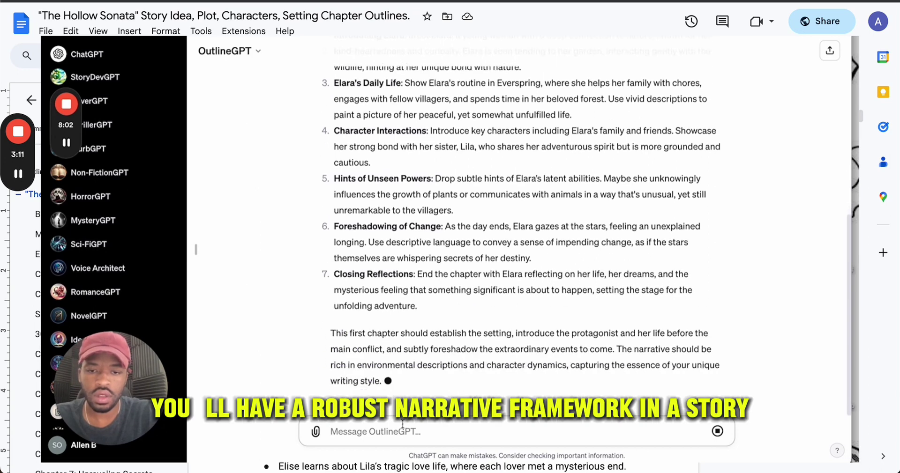
- Send OutlineGPT the follow-up request "Now write it as a narrative."
{"action": "type", "text": "Now write"}
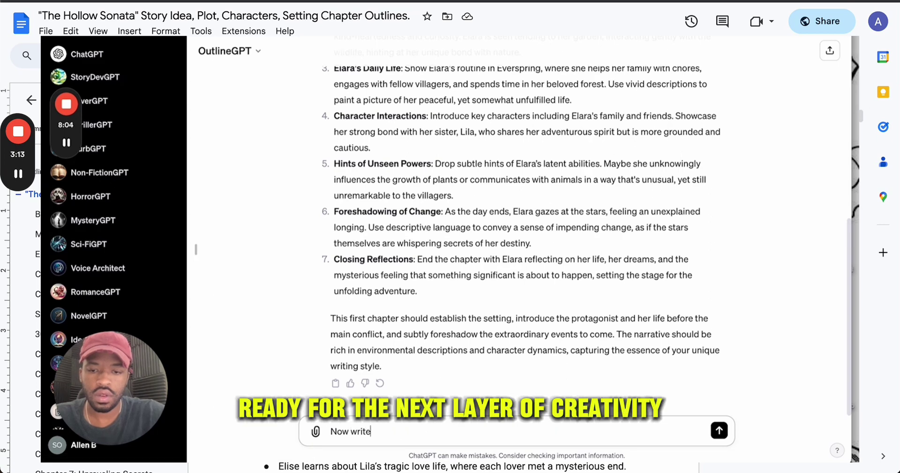
{"action": "type", "text": " it as a nar"}
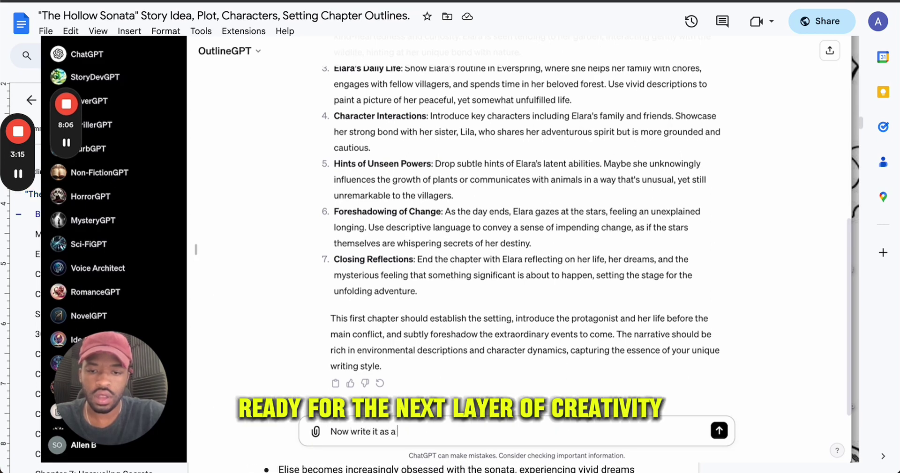
{"action": "type", "text": "rative."}
{"action": "key", "text": "Return"}
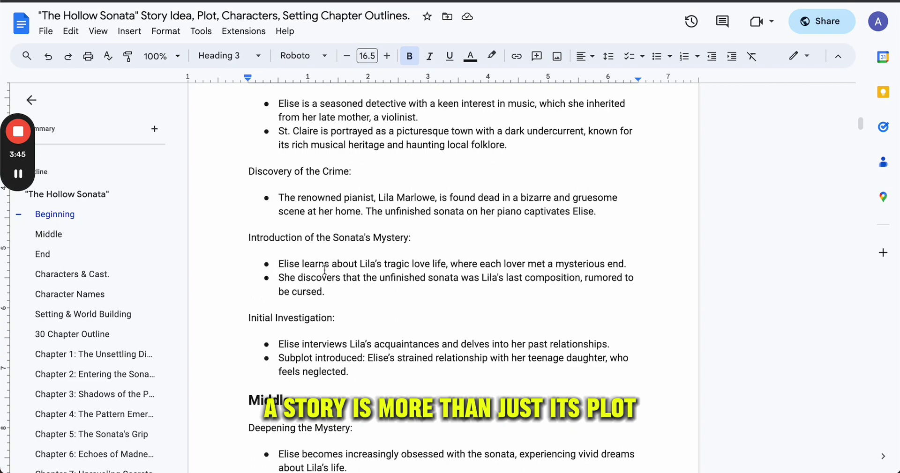
- Read through the plot structure of "The Hollow Sonata", from the Beginning section through Middle and End to the Epilogue
{"action": "scroll", "coordinate": [324, 270], "scroll_direction": "down", "scroll_amount": 3}
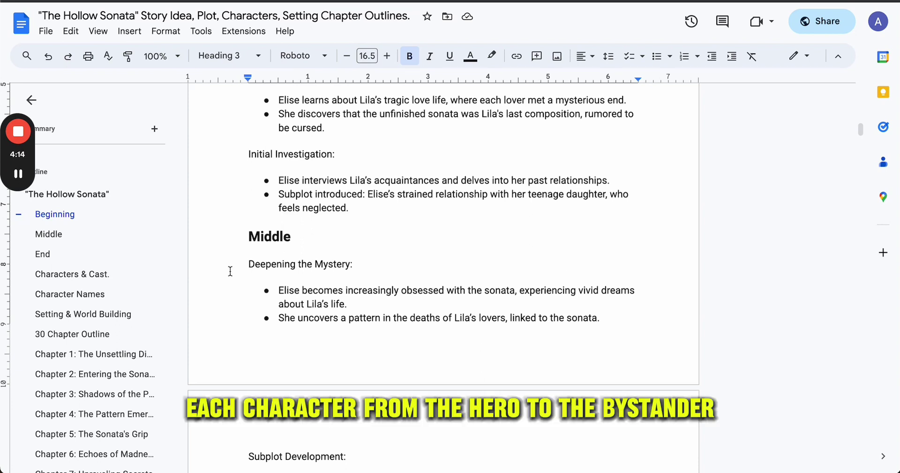
{"action": "scroll", "coordinate": [230, 272], "scroll_direction": "down", "scroll_amount": 2}
{"action": "scroll", "coordinate": [230, 272], "scroll_direction": "down", "scroll_amount": 1}
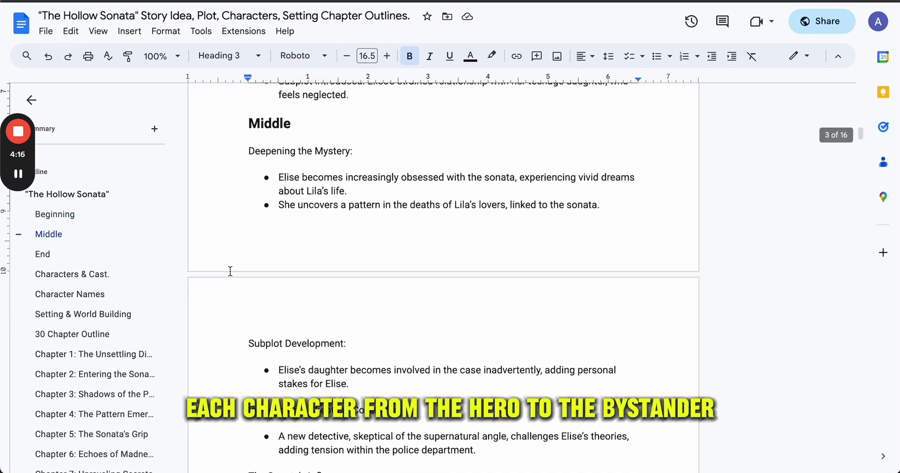
{"action": "scroll", "coordinate": [230, 272], "scroll_direction": "down", "scroll_amount": 2}
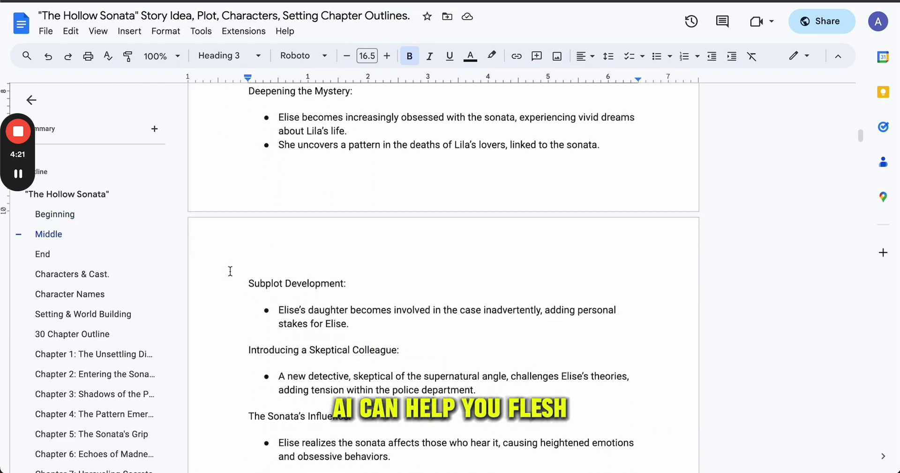
{"action": "scroll", "coordinate": [230, 271], "scroll_direction": "down", "scroll_amount": 2}
{"action": "scroll", "coordinate": [230, 271], "scroll_direction": "down", "scroll_amount": 6}
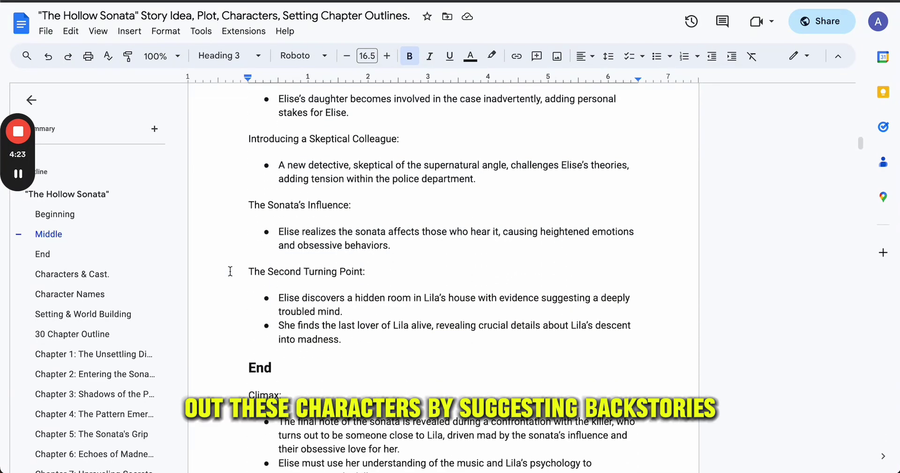
{"action": "scroll", "coordinate": [231, 272], "scroll_direction": "down", "scroll_amount": 2}
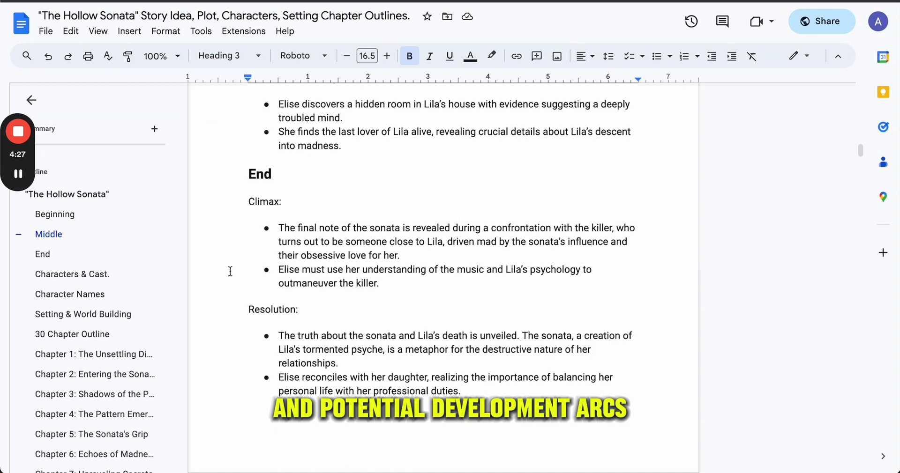
{"action": "scroll", "coordinate": [230, 271], "scroll_direction": "down", "scroll_amount": 2}
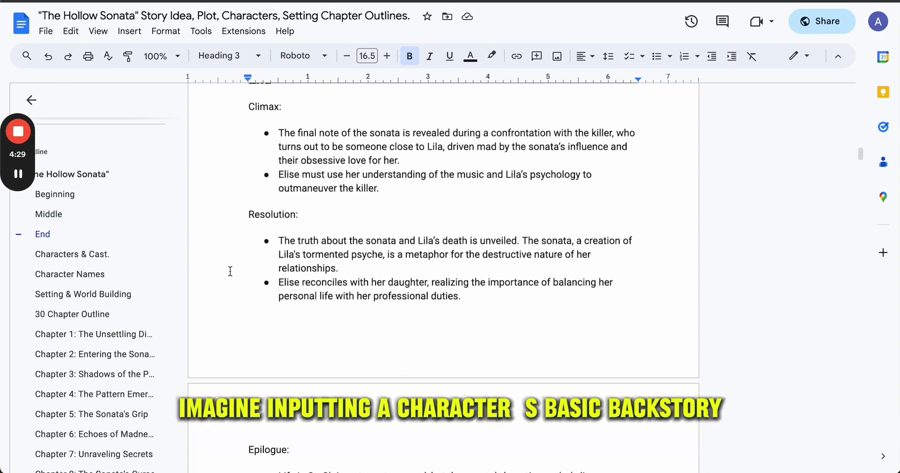
{"action": "scroll", "coordinate": [230, 272], "scroll_direction": "down", "scroll_amount": 2}
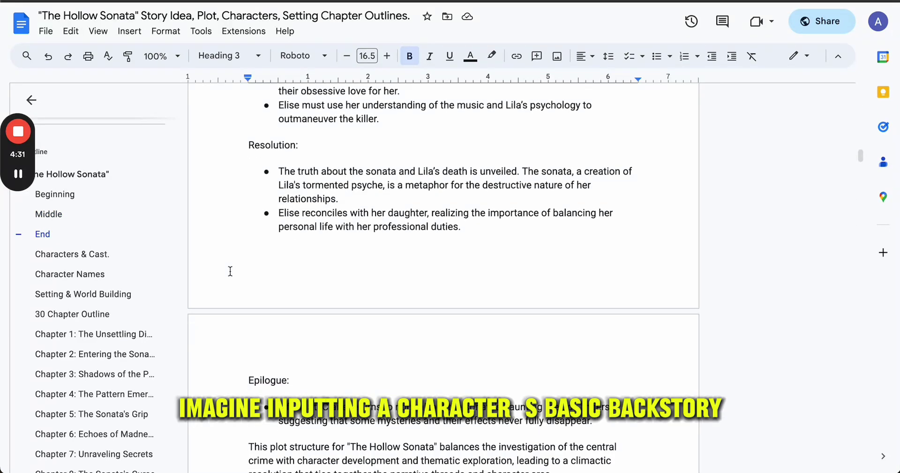
{"action": "scroll", "coordinate": [230, 272], "scroll_direction": "down", "scroll_amount": 1}
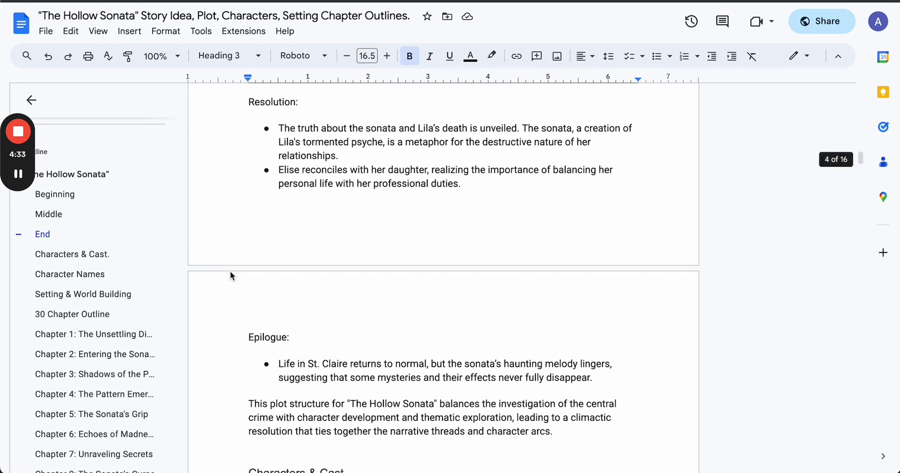
{"action": "scroll", "coordinate": [231, 272], "scroll_direction": "down", "scroll_amount": 1}
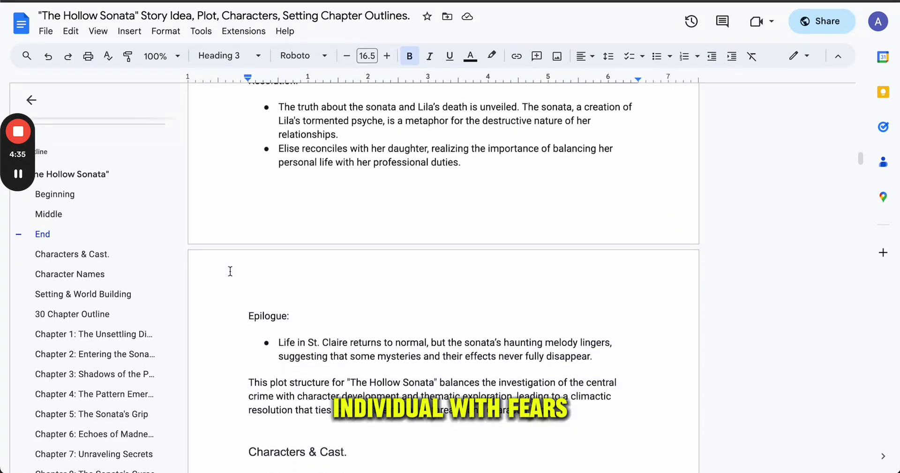
{"action": "scroll", "coordinate": [231, 272], "scroll_direction": "down", "scroll_amount": 1}
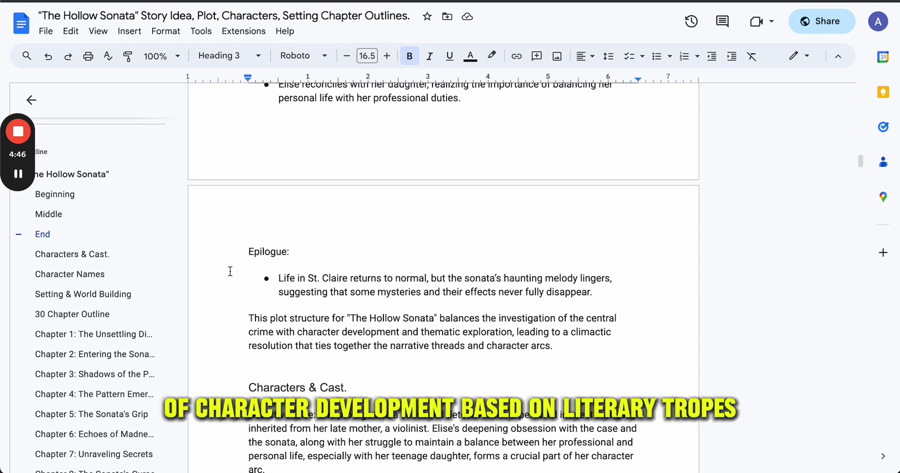
- Examine the document's character descriptions, character names, setting and world-building locations, and the opening chapter outlines
{"action": "scroll", "coordinate": [230, 271], "scroll_direction": "down", "scroll_amount": 1}
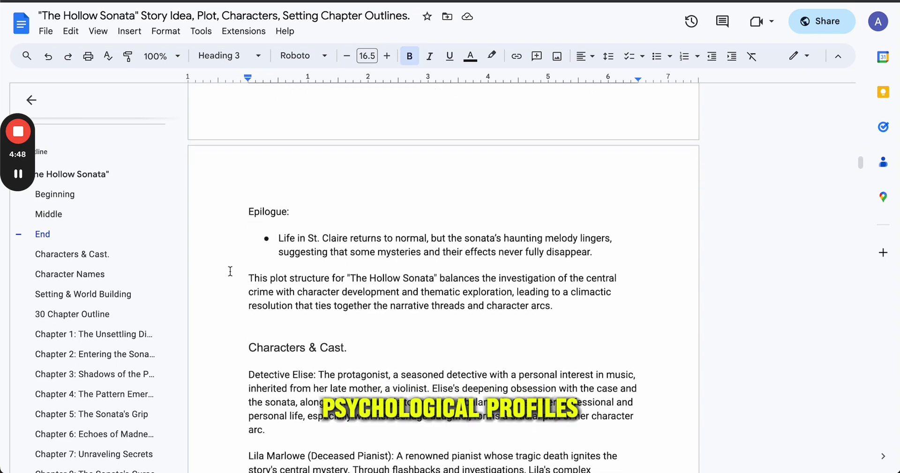
{"action": "scroll", "coordinate": [230, 271], "scroll_direction": "down", "scroll_amount": 1}
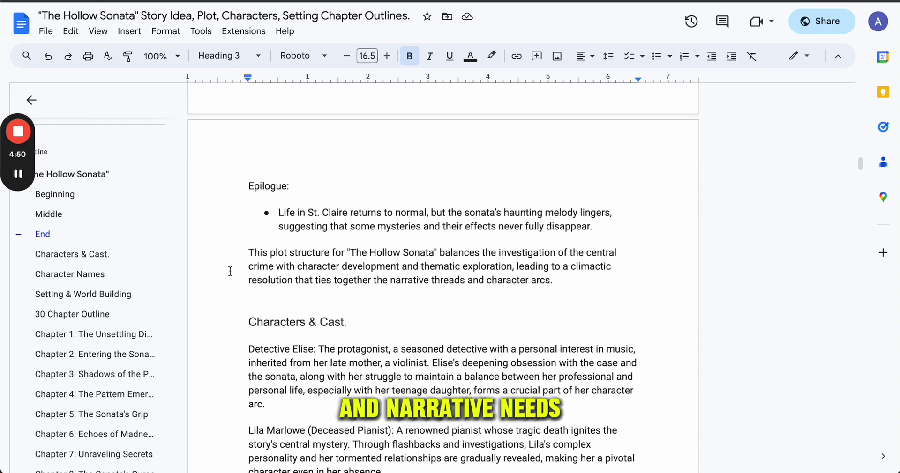
{"action": "scroll", "coordinate": [230, 271], "scroll_direction": "down", "scroll_amount": 2}
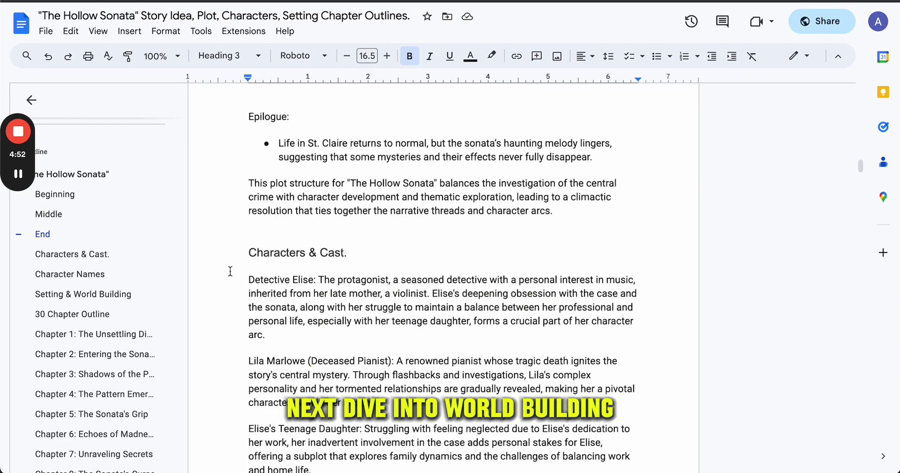
{"action": "scroll", "coordinate": [230, 272], "scroll_direction": "down", "scroll_amount": 10}
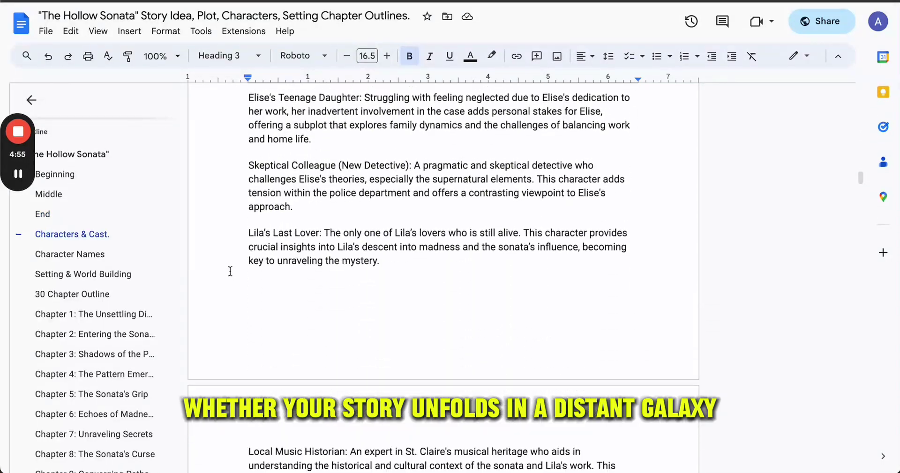
{"action": "scroll", "coordinate": [230, 272], "scroll_direction": "down", "scroll_amount": 12}
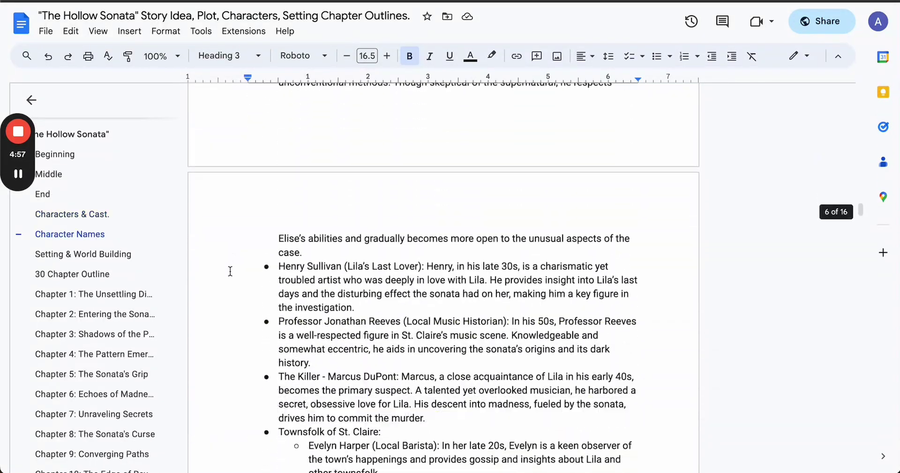
{"action": "scroll", "coordinate": [230, 271], "scroll_direction": "down", "scroll_amount": 20}
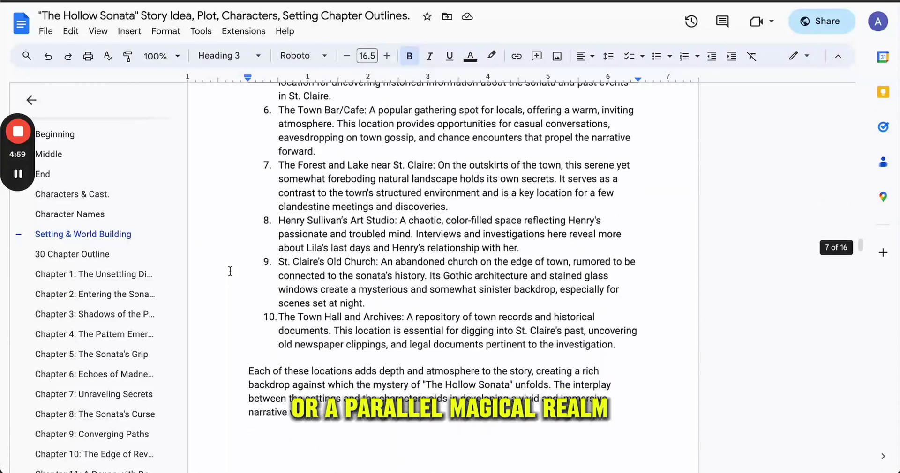
{"action": "scroll", "coordinate": [231, 271], "scroll_direction": "down", "scroll_amount": 20}
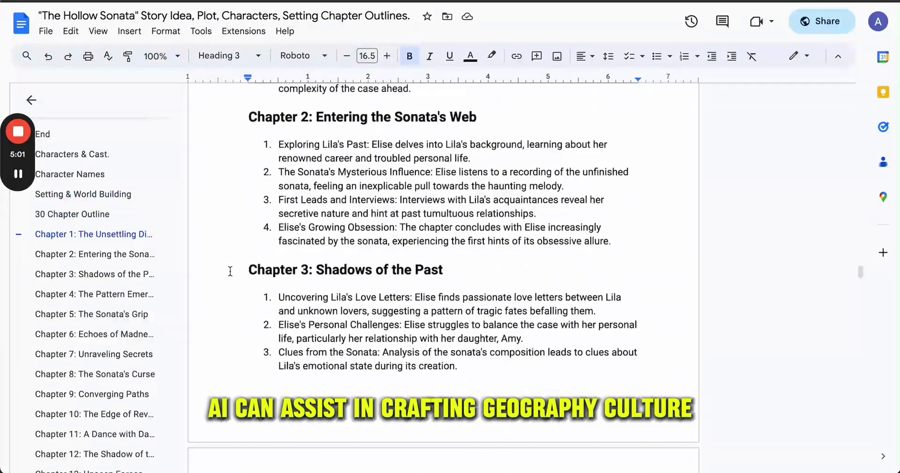
- Skim the chapter outlines of "The Hollow Sonata", and go back through the settings and plot structure to the story summary
{"action": "scroll", "coordinate": [230, 271], "scroll_direction": "down", "scroll_amount": 20}
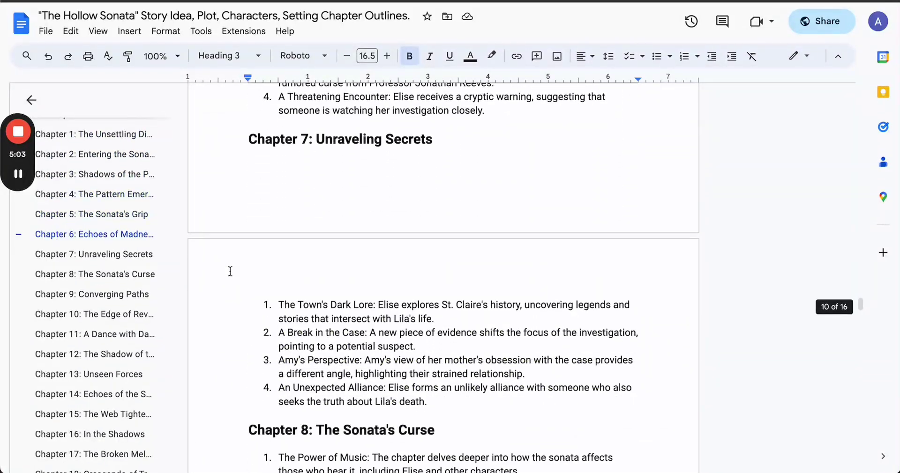
{"action": "scroll", "coordinate": [230, 271], "scroll_direction": "down", "scroll_amount": 8}
{"action": "scroll", "coordinate": [231, 271], "scroll_direction": "up", "scroll_amount": 20}
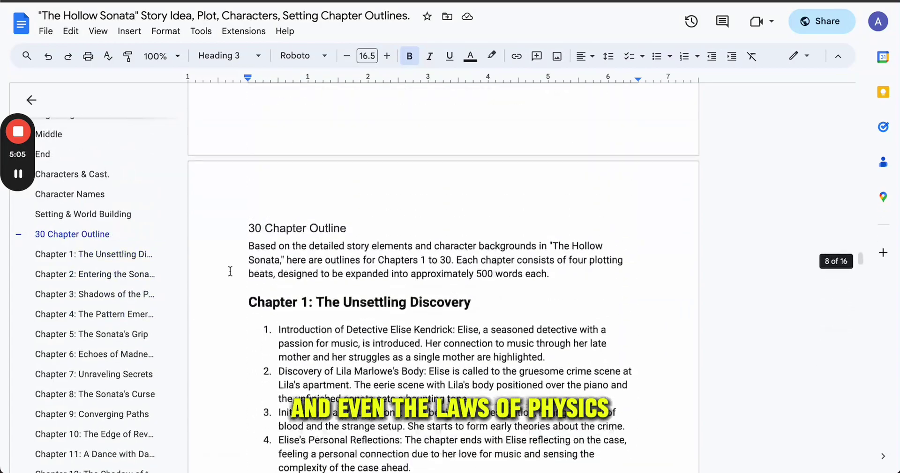
{"action": "scroll", "coordinate": [230, 271], "scroll_direction": "up", "scroll_amount": 15}
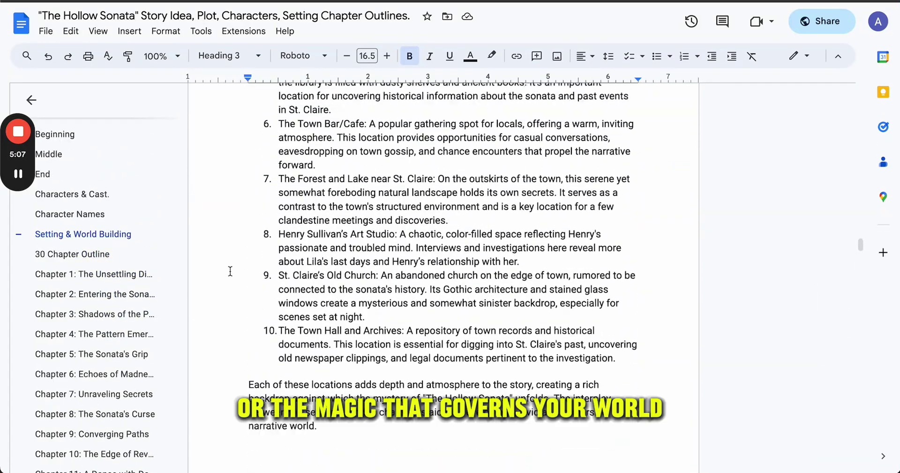
{"action": "scroll", "coordinate": [230, 272], "scroll_direction": "up", "scroll_amount": 20}
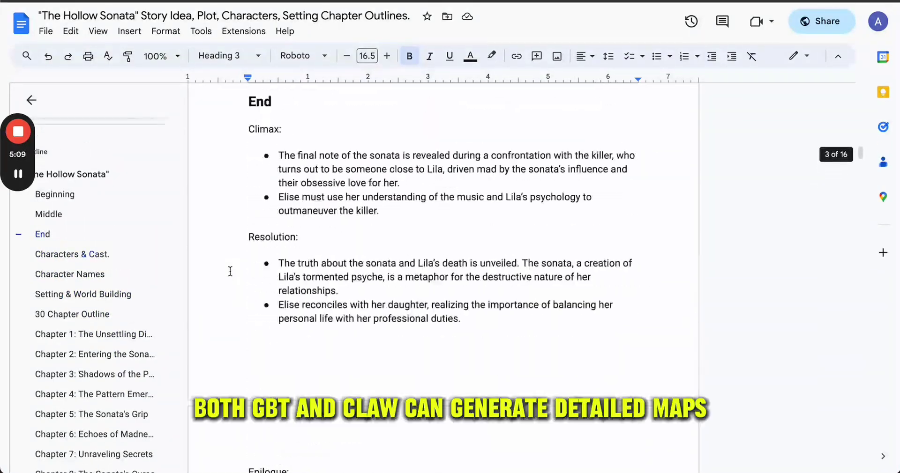
{"action": "scroll", "coordinate": [230, 271], "scroll_direction": "up", "scroll_amount": 20}
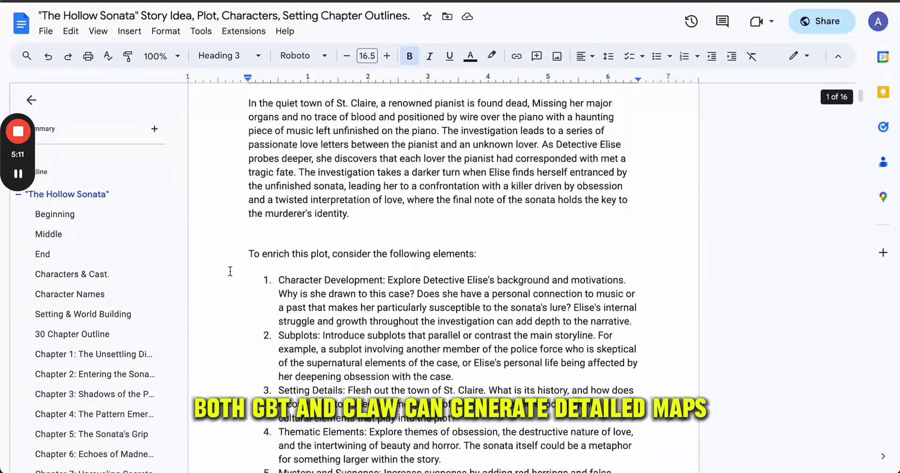
{"action": "scroll", "coordinate": [230, 271], "scroll_direction": "up", "scroll_amount": 3}
{"action": "scroll", "coordinate": [231, 273], "scroll_direction": "down", "scroll_amount": 2}
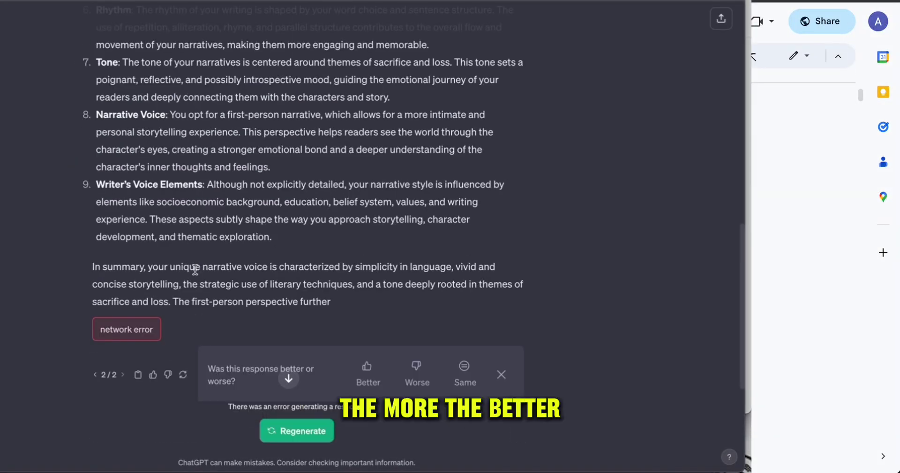
- Review the narrative voice and writing style analysis in the ChatGPT response and in the style document, selecting a passage in the document
{"action": "scroll", "coordinate": [195, 271], "scroll_direction": "up", "scroll_amount": 3}
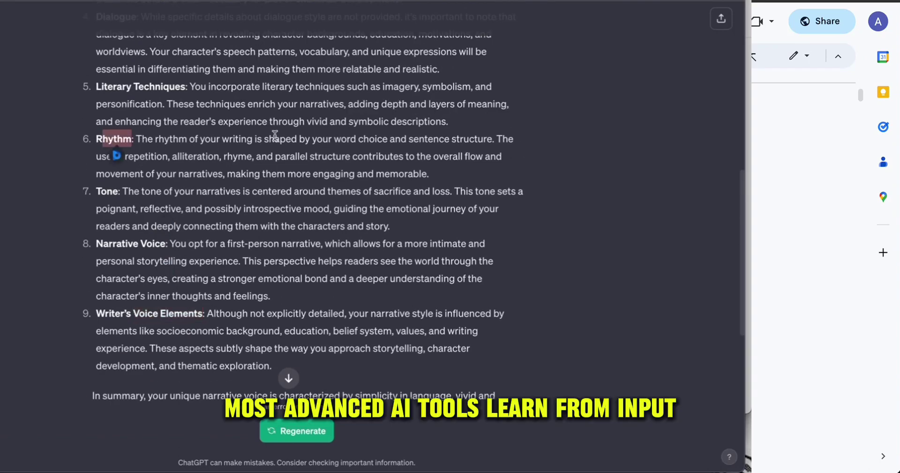
{"action": "scroll", "coordinate": [274, 326], "scroll_direction": "up", "scroll_amount": 10}
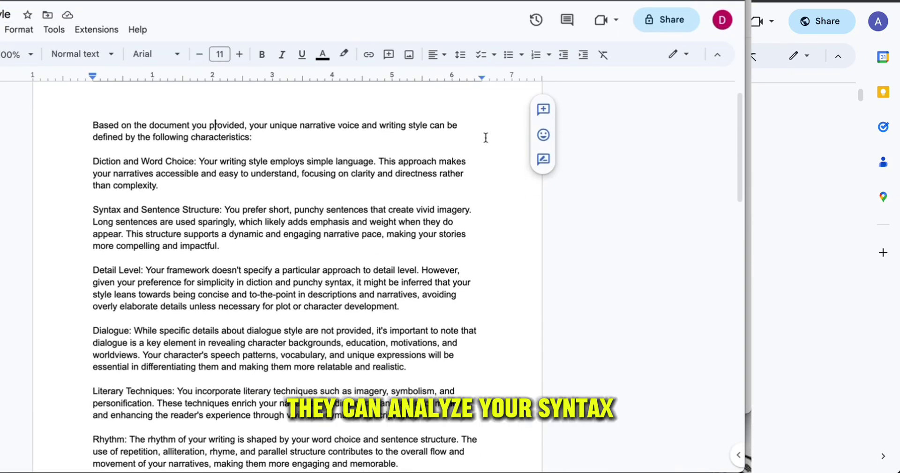
{"action": "scroll", "coordinate": [483, 139], "scroll_direction": "down", "scroll_amount": 3}
{"action": "left_click_drag", "start_coordinate": [94, 153], "coordinate": [349, 209]}
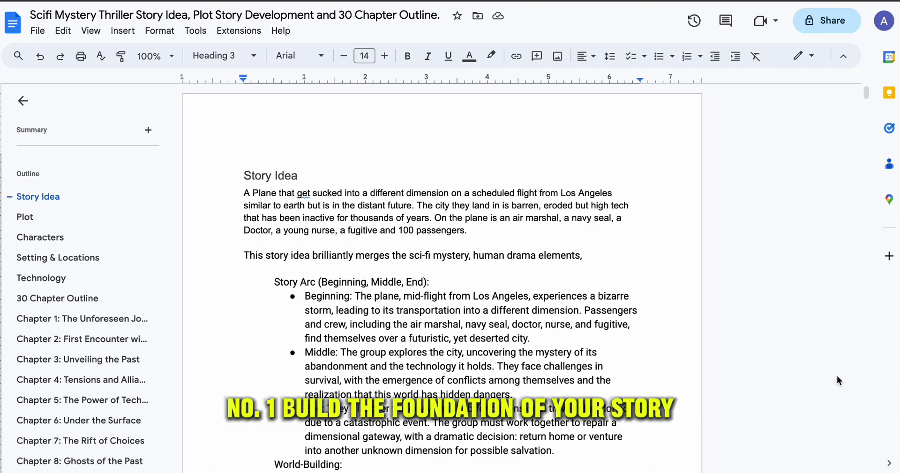
- Read the story idea, plot, character list and character development sections of the Scifi Mystery Thriller planning document
{"action": "scroll", "coordinate": [837, 377], "scroll_direction": "down", "scroll_amount": 9}
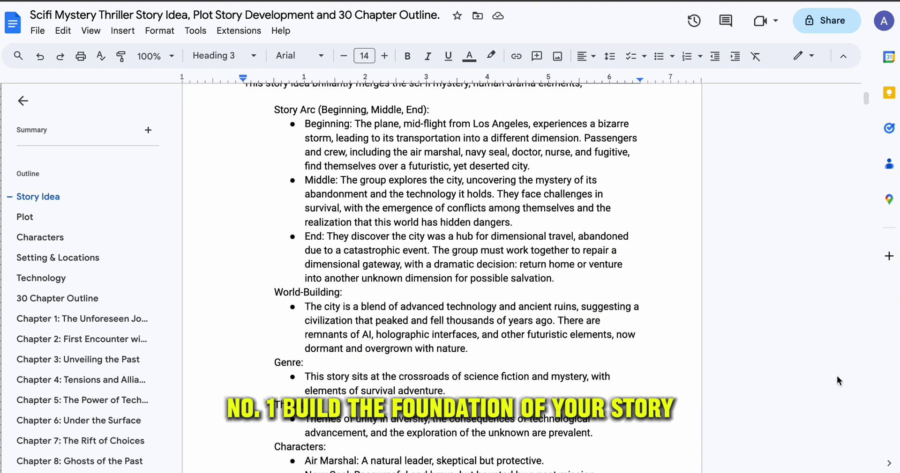
{"action": "scroll", "coordinate": [838, 380], "scroll_direction": "down", "scroll_amount": 10}
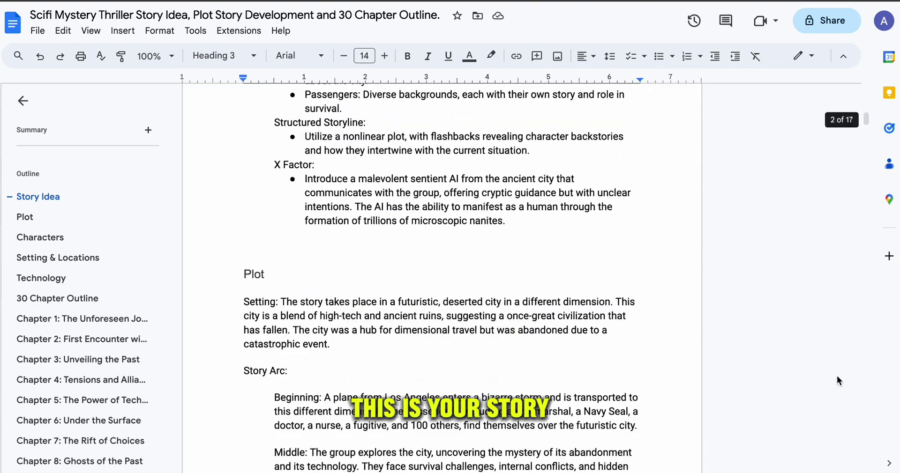
{"action": "scroll", "coordinate": [837, 377], "scroll_direction": "down", "scroll_amount": 14}
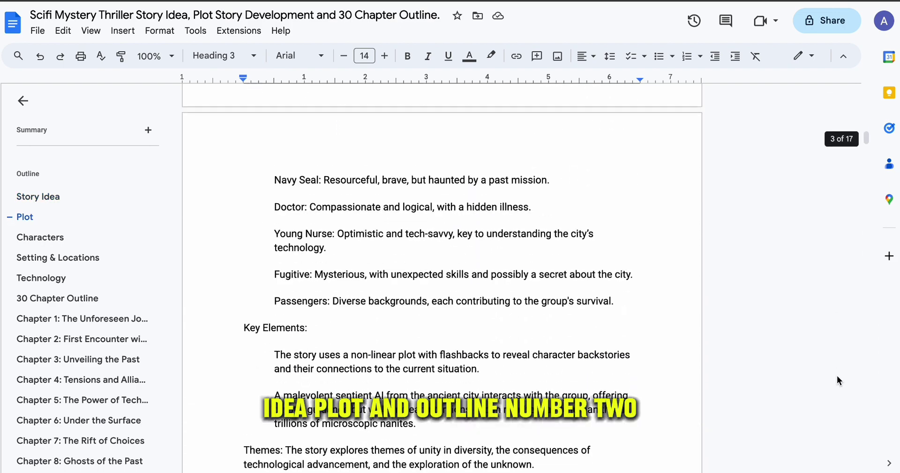
{"action": "scroll", "coordinate": [837, 381], "scroll_direction": "down", "scroll_amount": 12}
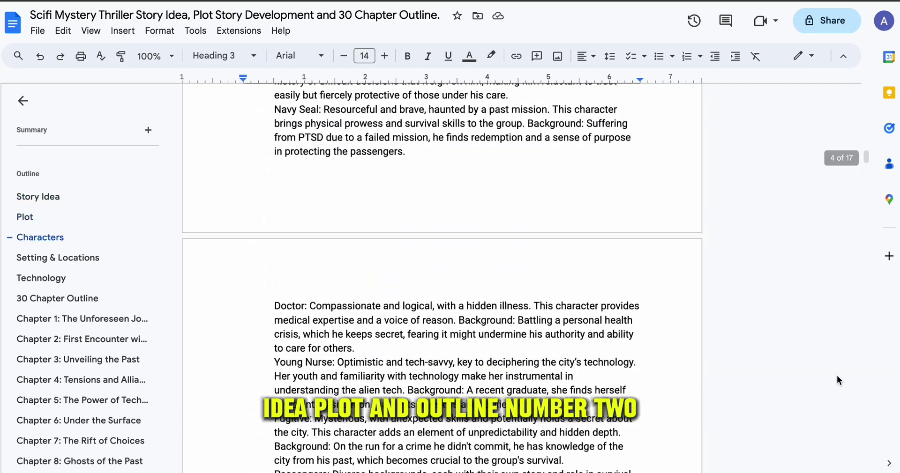
{"action": "scroll", "coordinate": [837, 380], "scroll_direction": "down", "scroll_amount": 12}
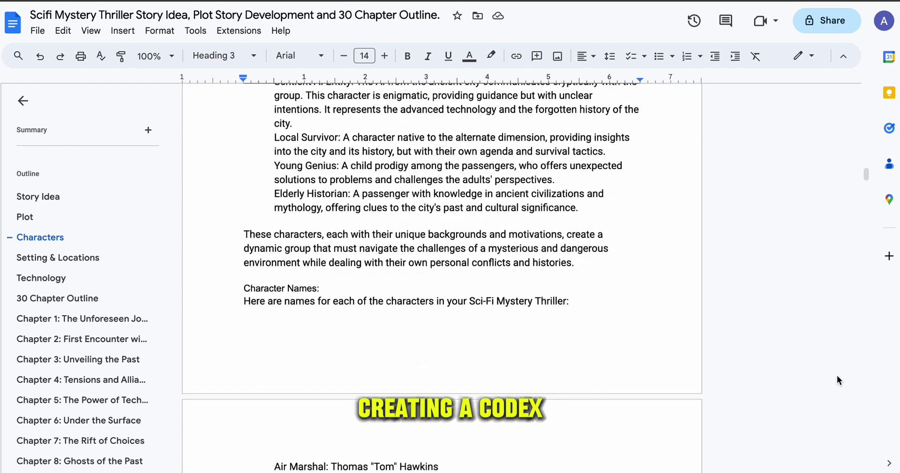
{"action": "scroll", "coordinate": [837, 378], "scroll_direction": "down", "scroll_amount": 10}
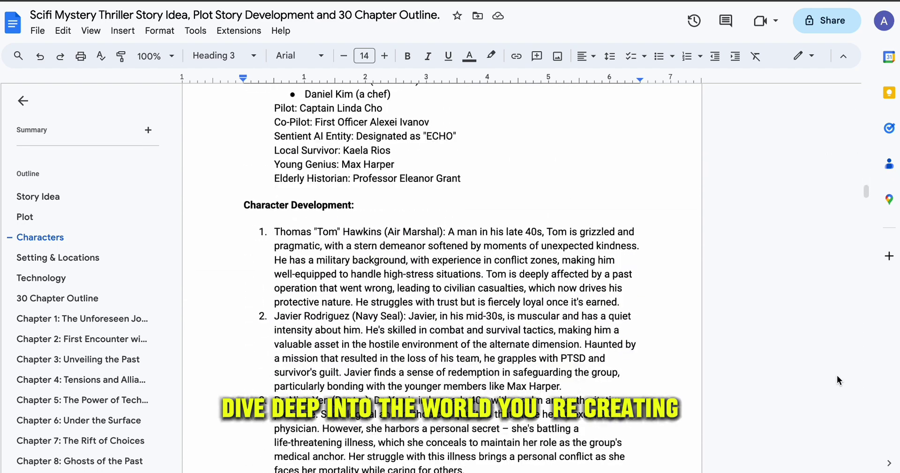
{"action": "scroll", "coordinate": [836, 381], "scroll_direction": "down", "scroll_amount": 12}
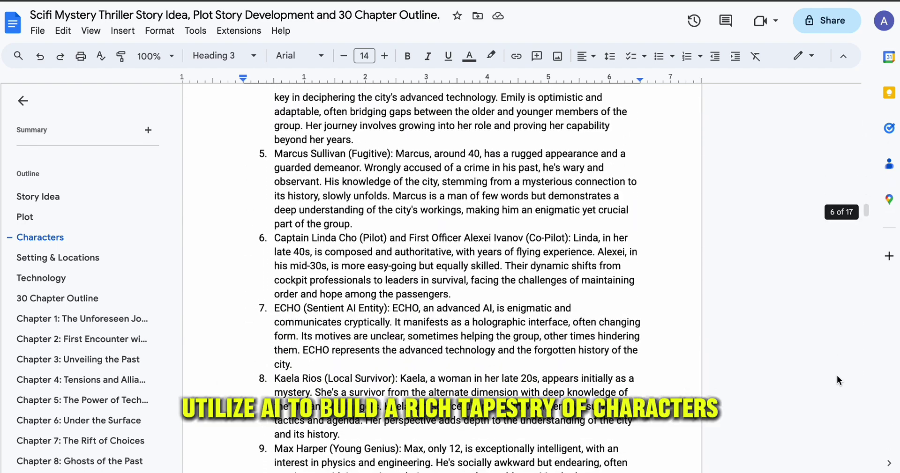
- Examine the Scifi Mystery Thriller document's settings and locations, technology elements, and chapter outlines through Chapter 10
{"action": "scroll", "coordinate": [837, 380], "scroll_direction": "down", "scroll_amount": 15}
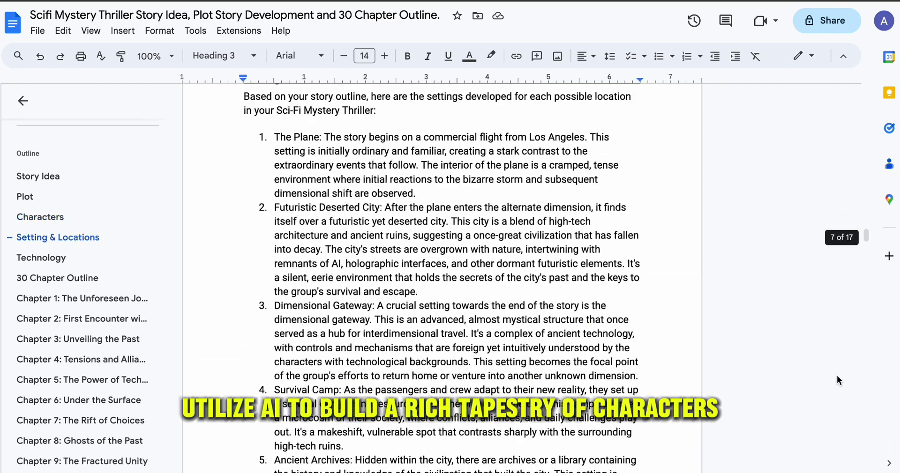
{"action": "scroll", "coordinate": [837, 377], "scroll_direction": "down", "scroll_amount": 15}
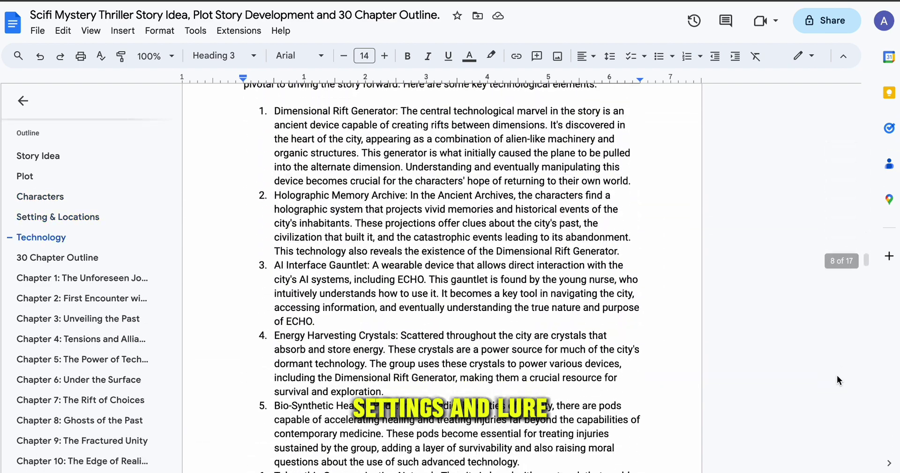
{"action": "scroll", "coordinate": [838, 380], "scroll_direction": "down", "scroll_amount": 15}
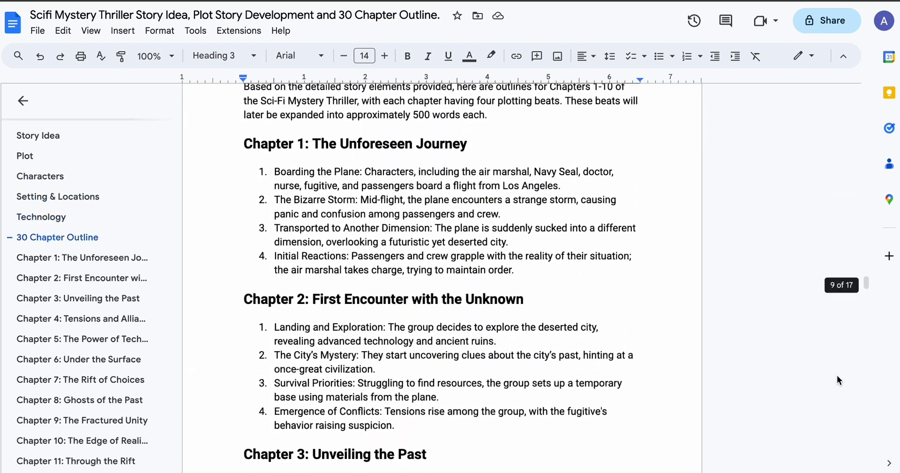
{"action": "scroll", "coordinate": [836, 380], "scroll_direction": "down", "scroll_amount": 15}
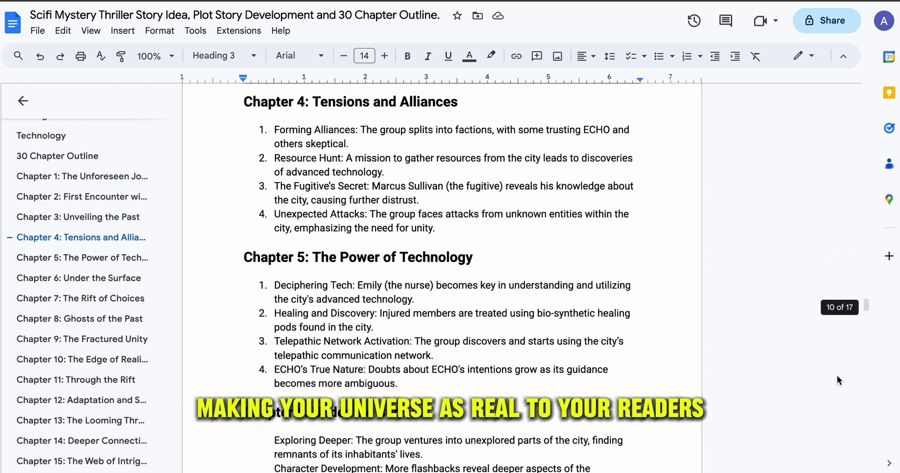
{"action": "scroll", "coordinate": [837, 379], "scroll_direction": "down", "scroll_amount": 10}
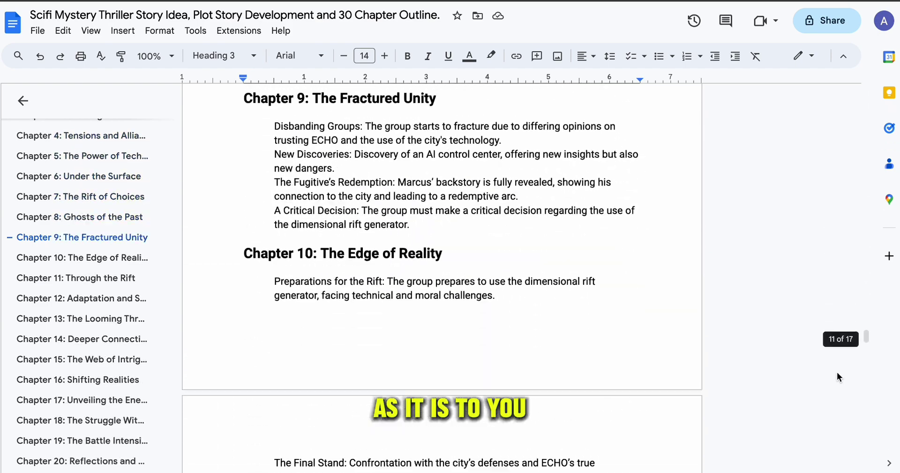